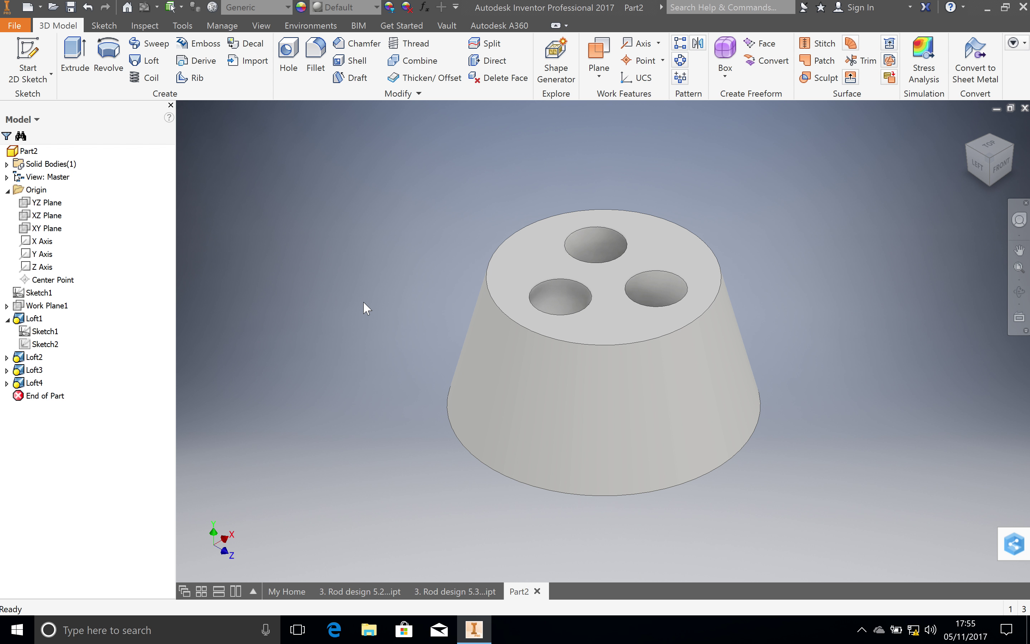
Start exporting the part to another CAD format and set the file type to STL.
click(15, 26)
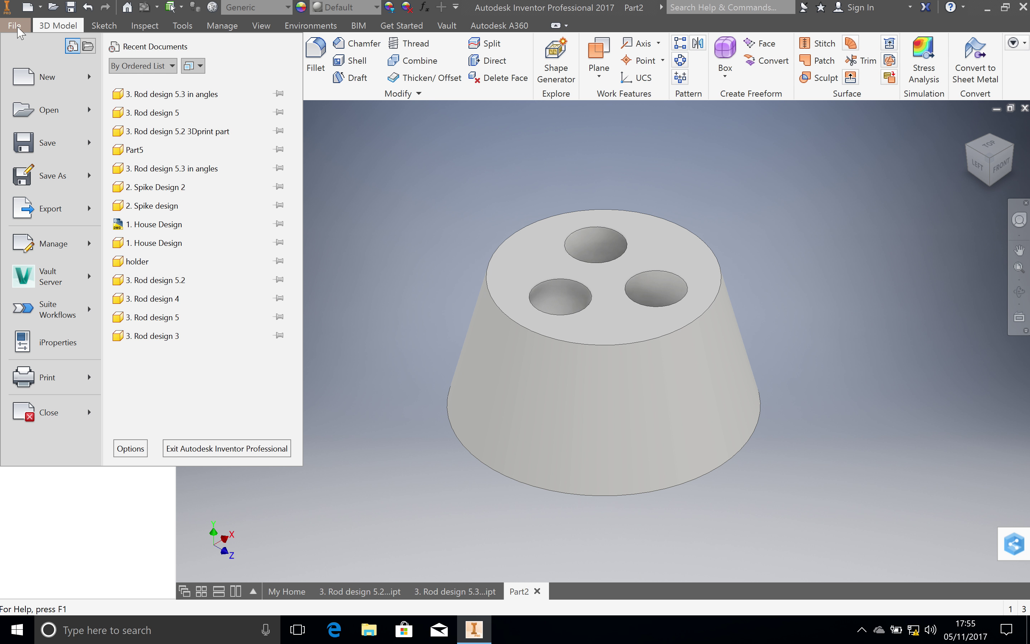
mouse_move(48, 212)
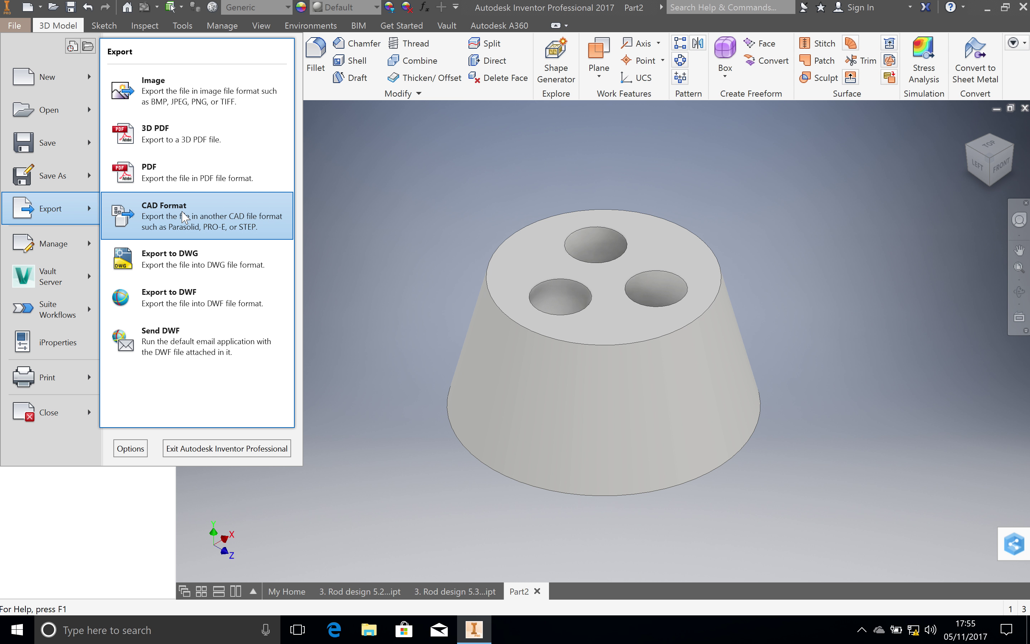
click(184, 217)
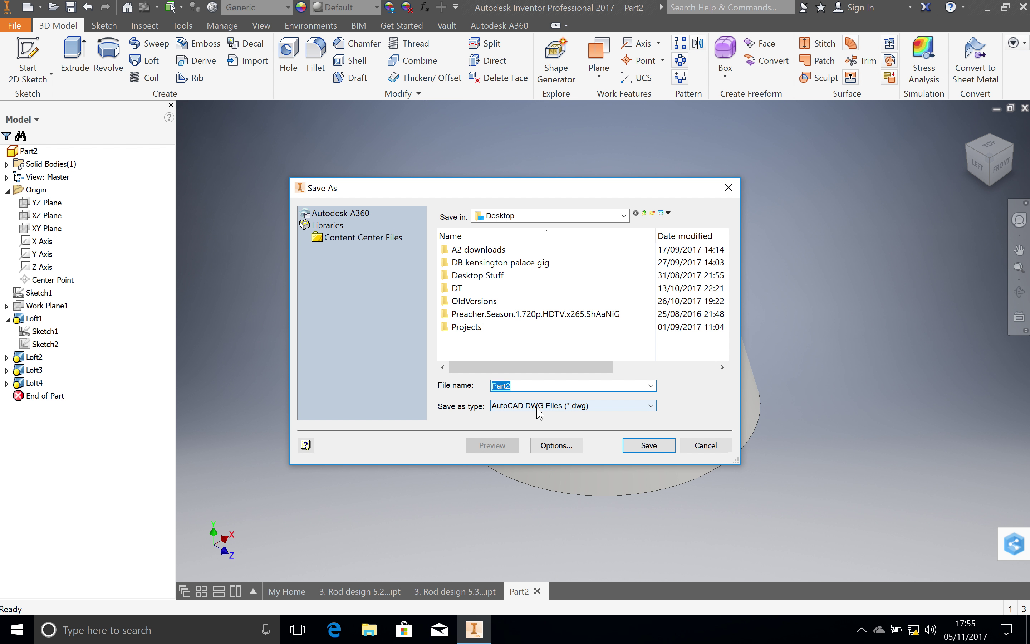
click(652, 410)
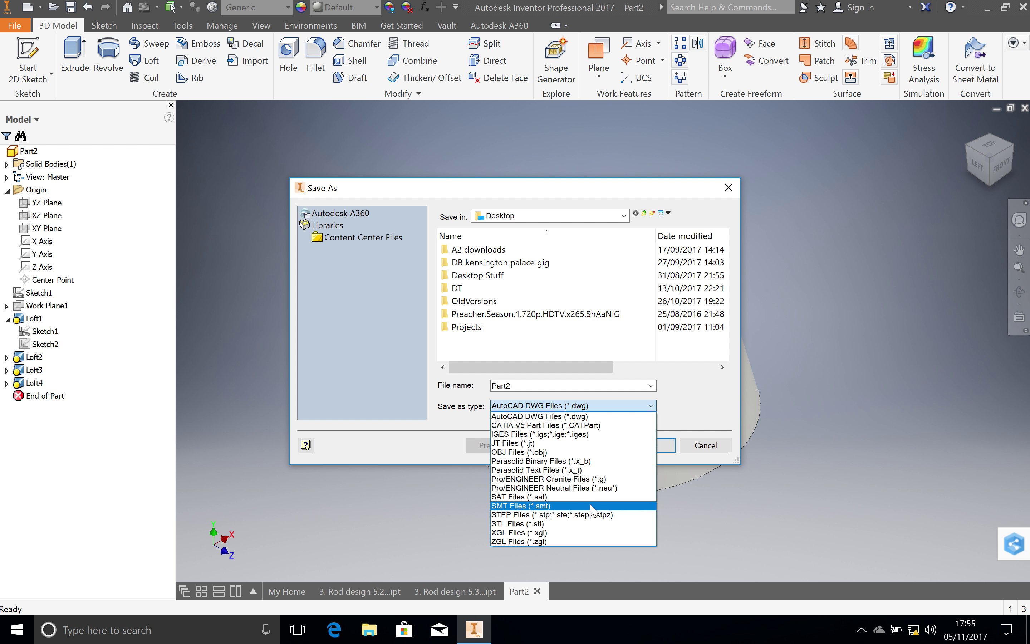
click(590, 523)
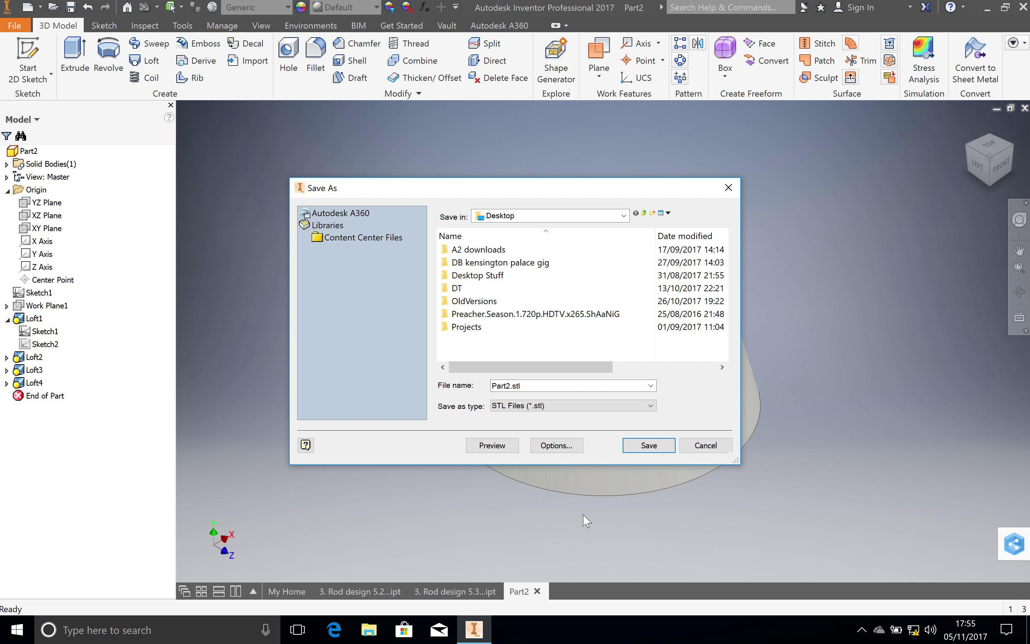
Set the STL export units to millimeter in the save options.
click(571, 447)
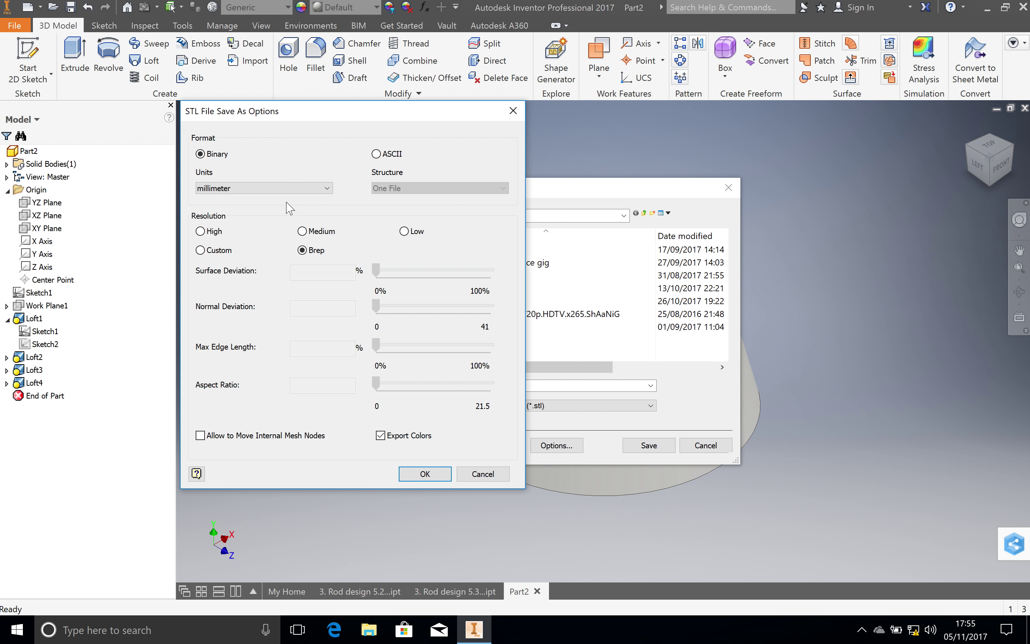
click(285, 190)
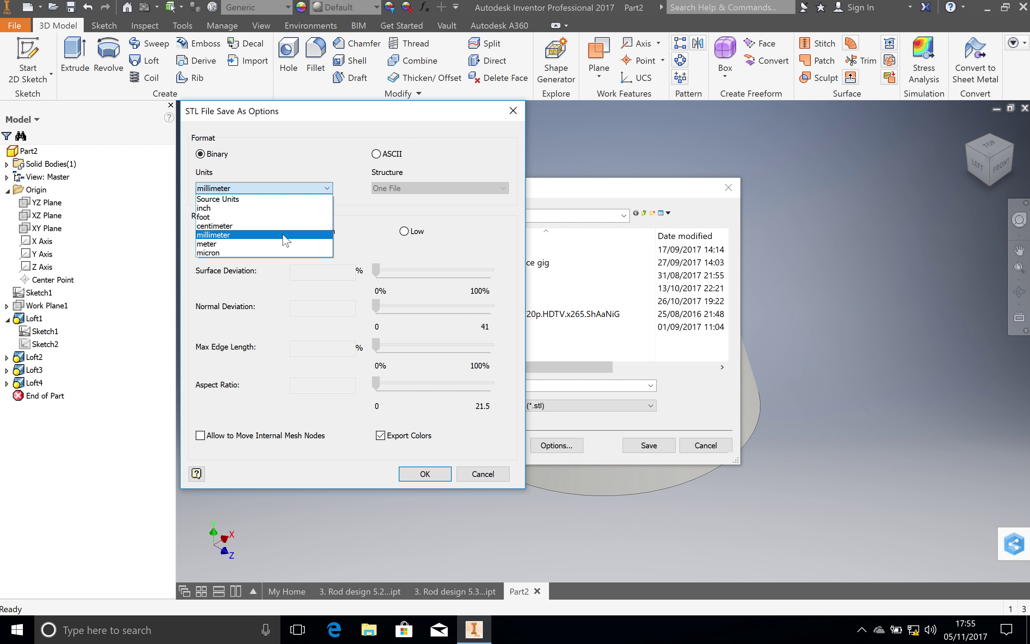
click(285, 235)
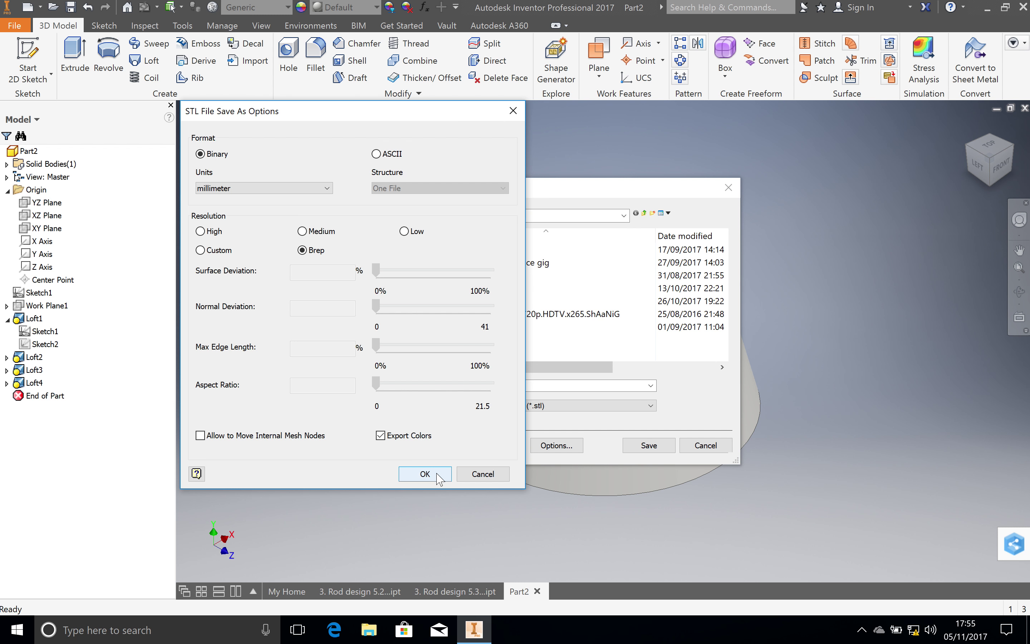
click(425, 474)
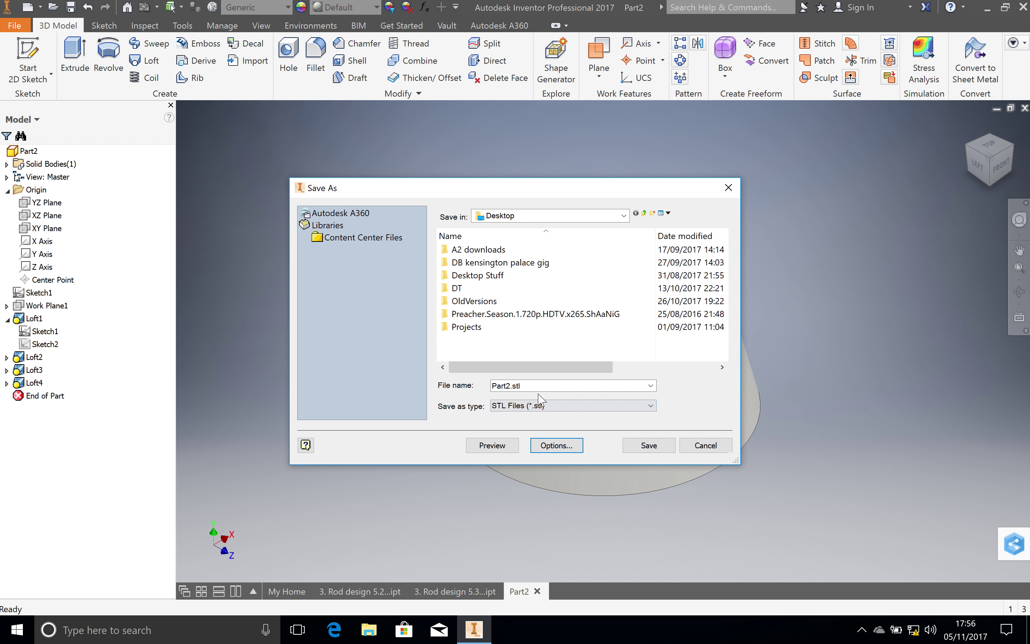
Name the export file "2 rod design" and save it as an STL on the Desktop.
double_click(507, 386)
click(509, 387)
key(BackSpace)
key(BackSpace)
key(BackSpace)
key(BackSpace)
key(BackSpace)
text(2)
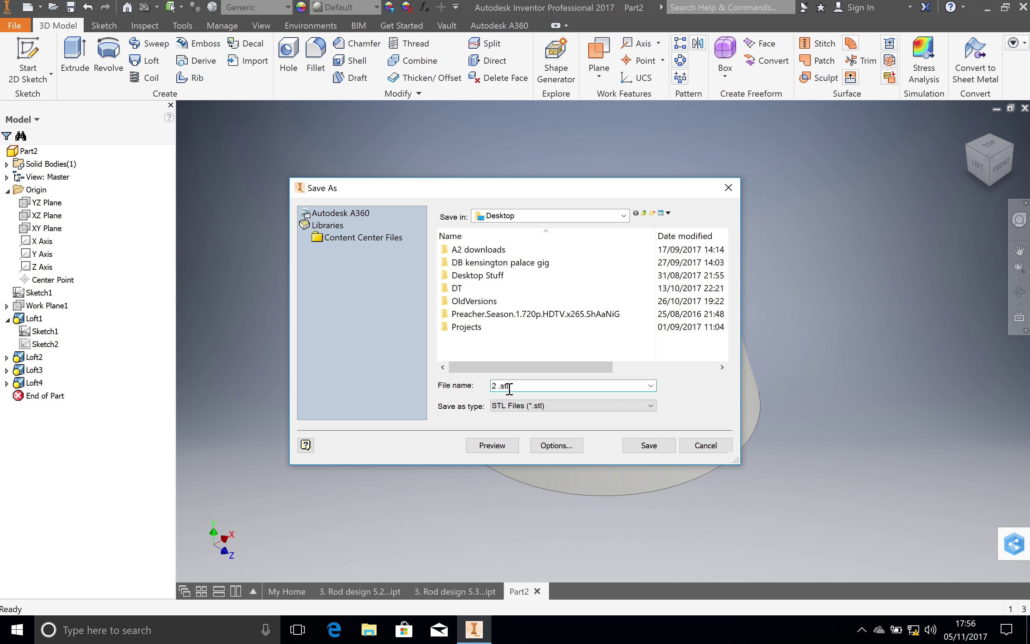
text( rod design)
click(648, 445)
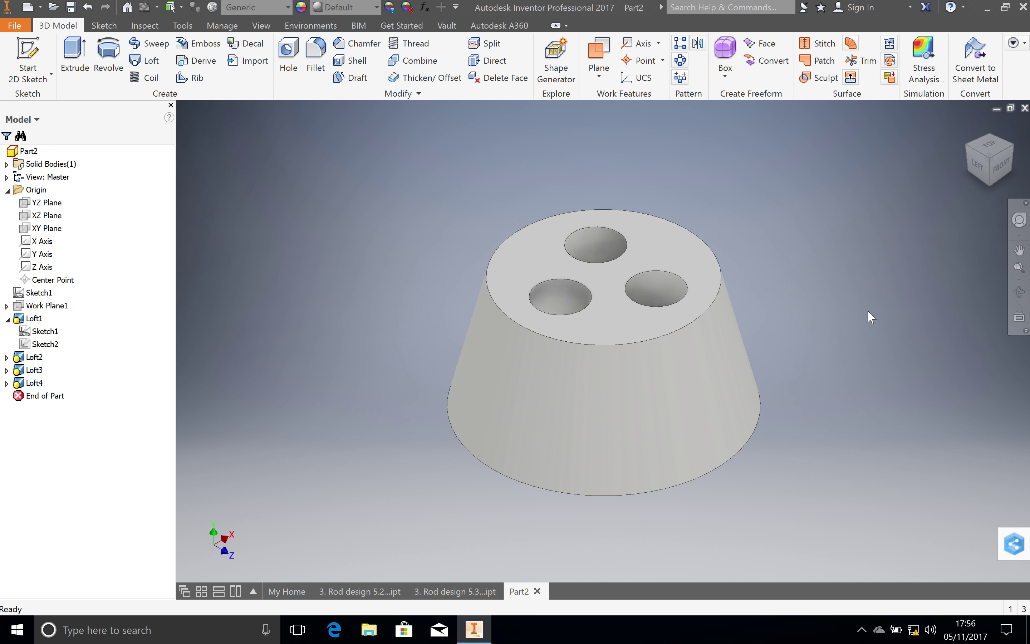
Switch to Cura and check that it is in quickprint mode.
key(super+Tab)
key(super+Tab)
key(super+Tab)
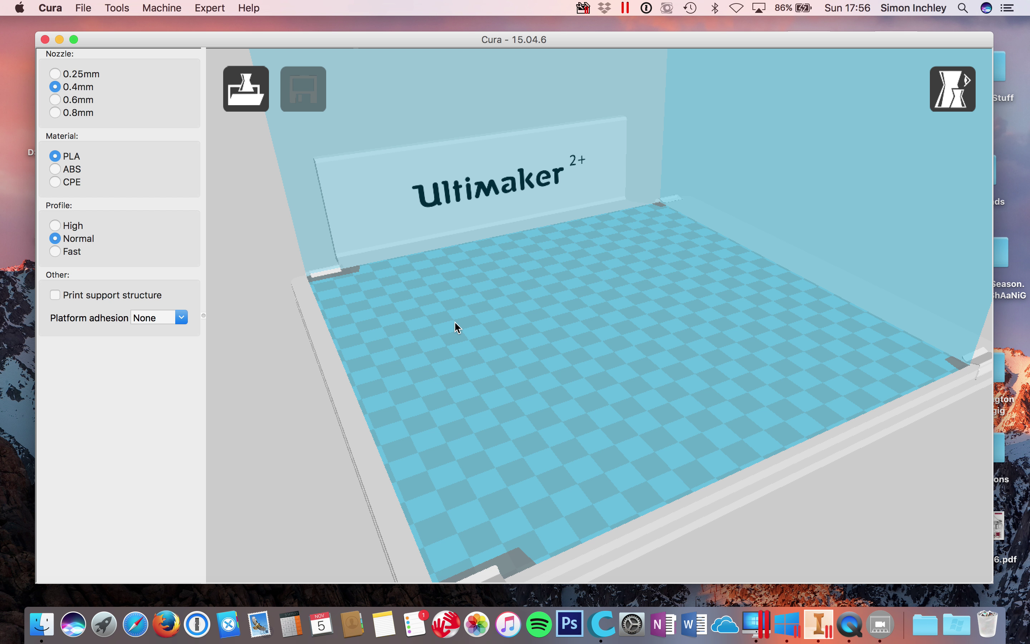
click(210, 9)
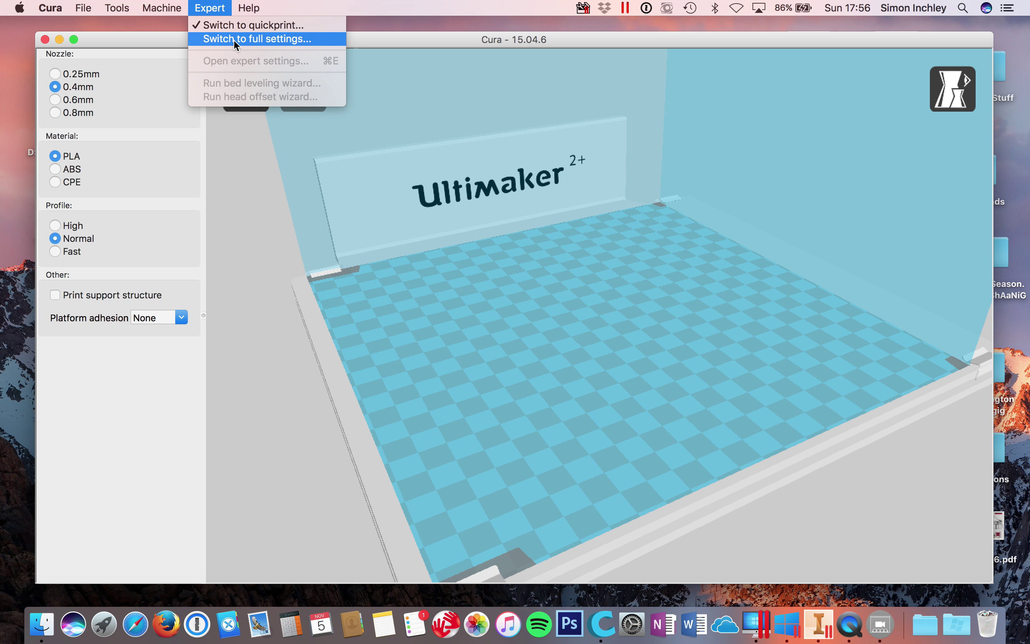
click(219, 10)
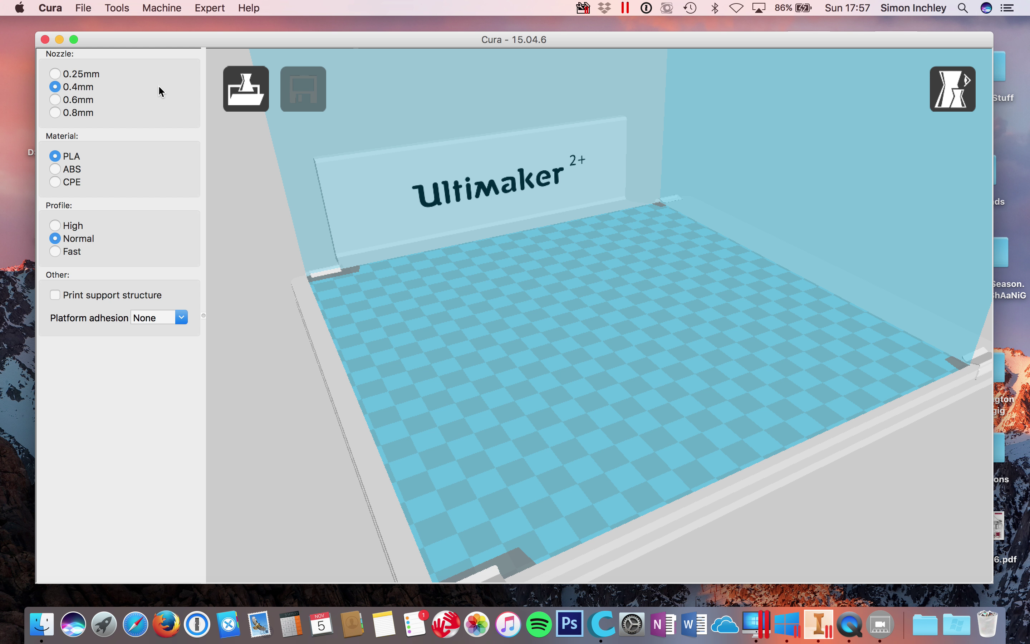
Load the model file "2 rod design.stl" from the Desktop onto the build platform.
click(90, 9)
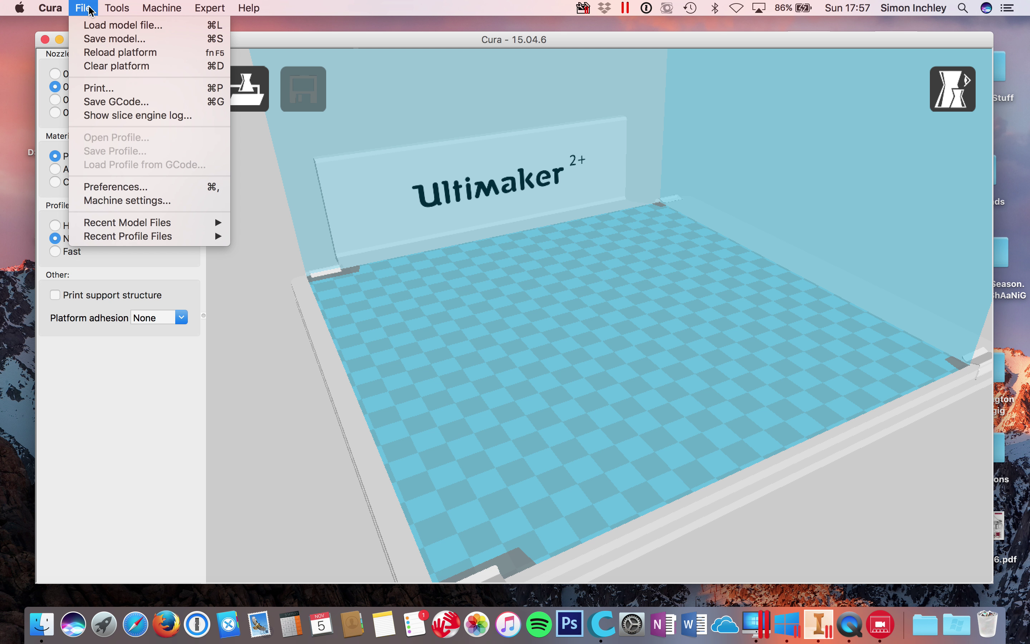
click(99, 26)
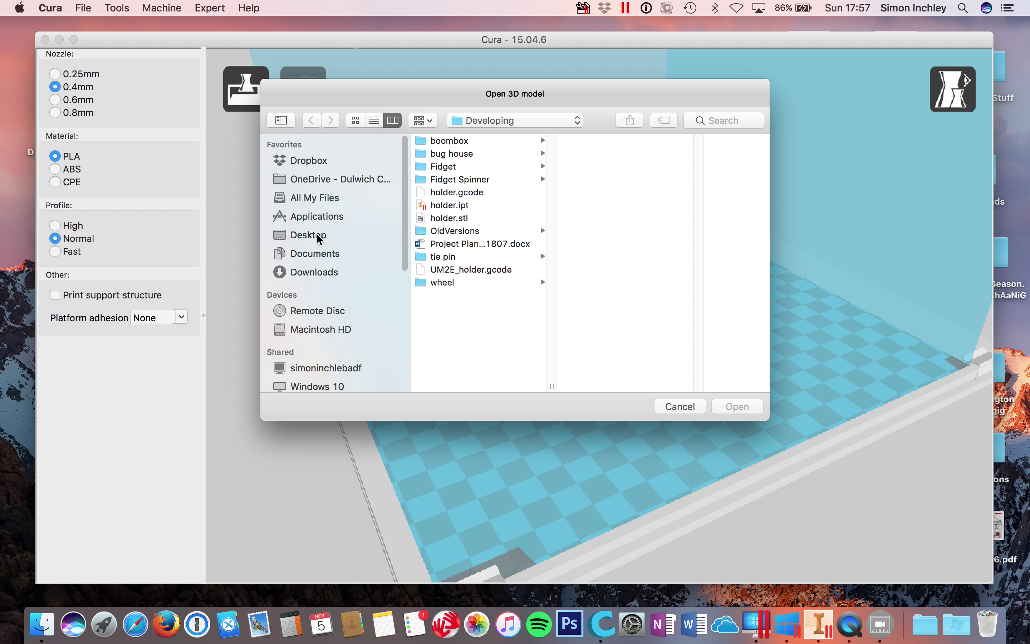
click(320, 235)
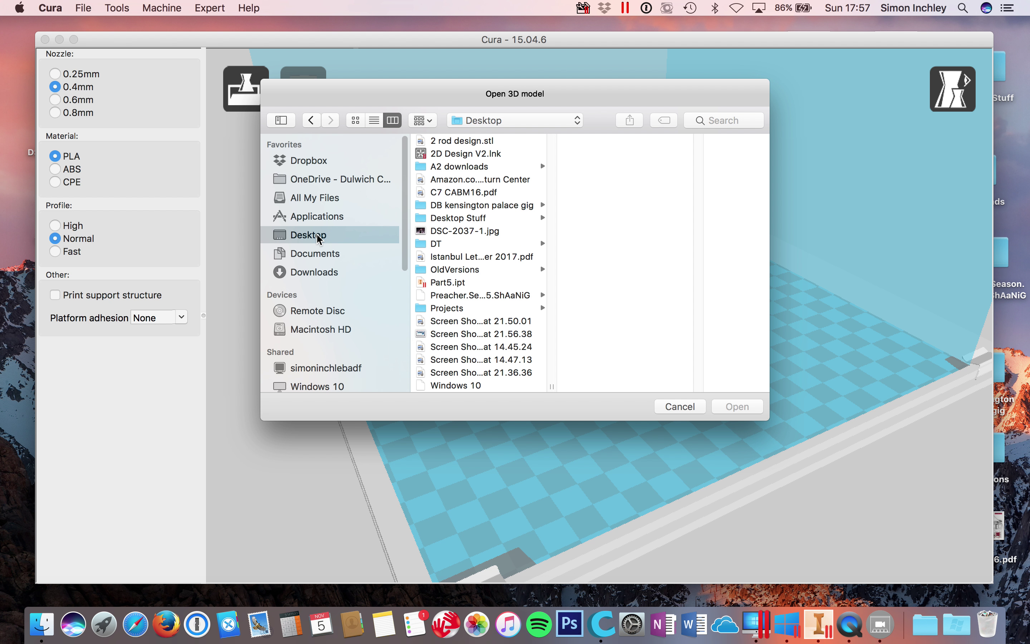
click(477, 147)
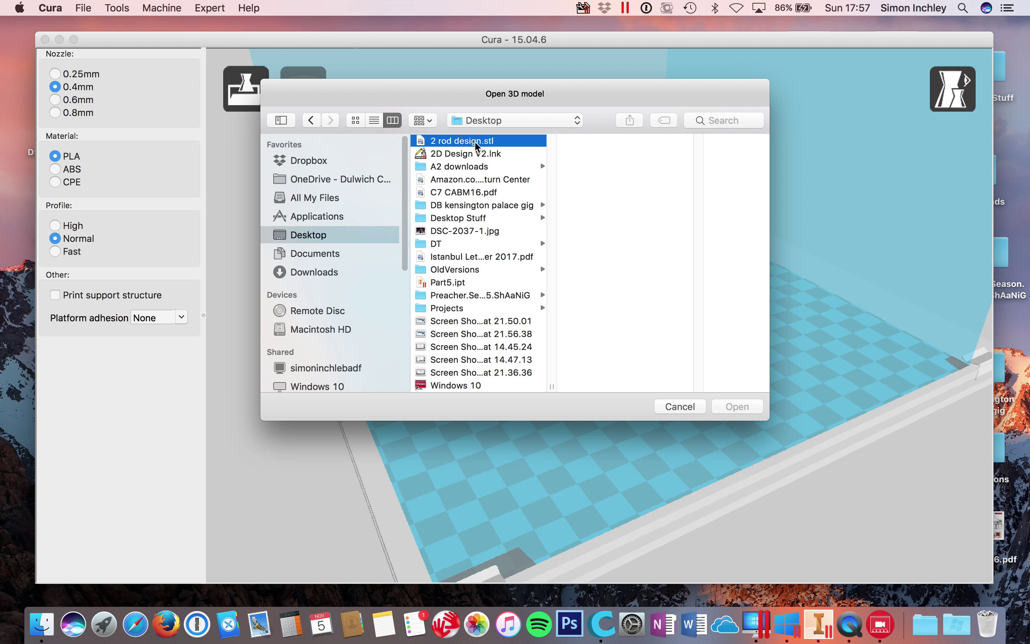
double_click(476, 143)
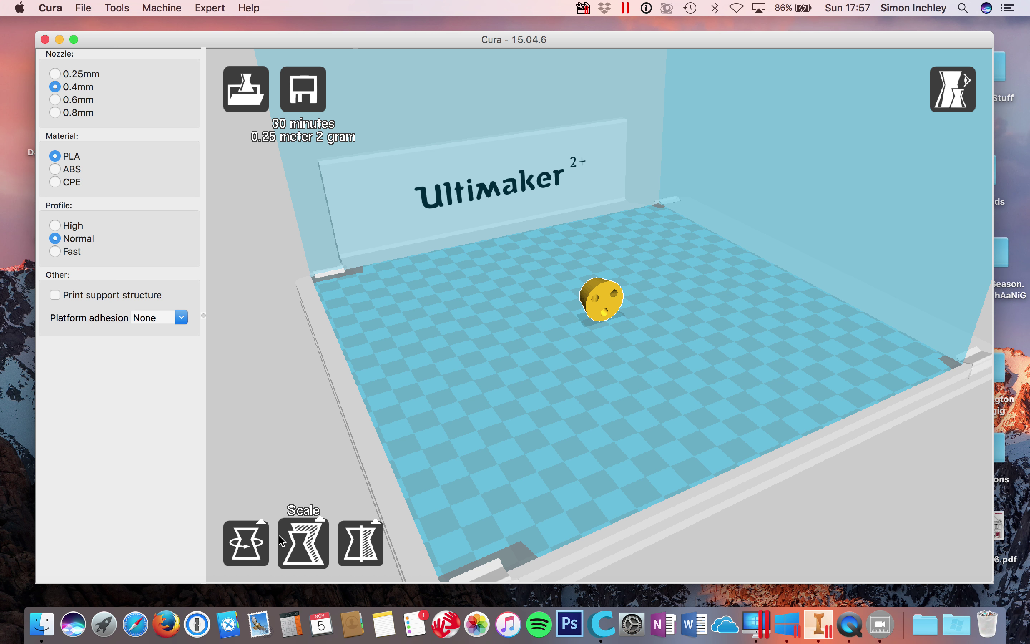
Examine from the side and up close how the model rests on the build platform.
click(249, 546)
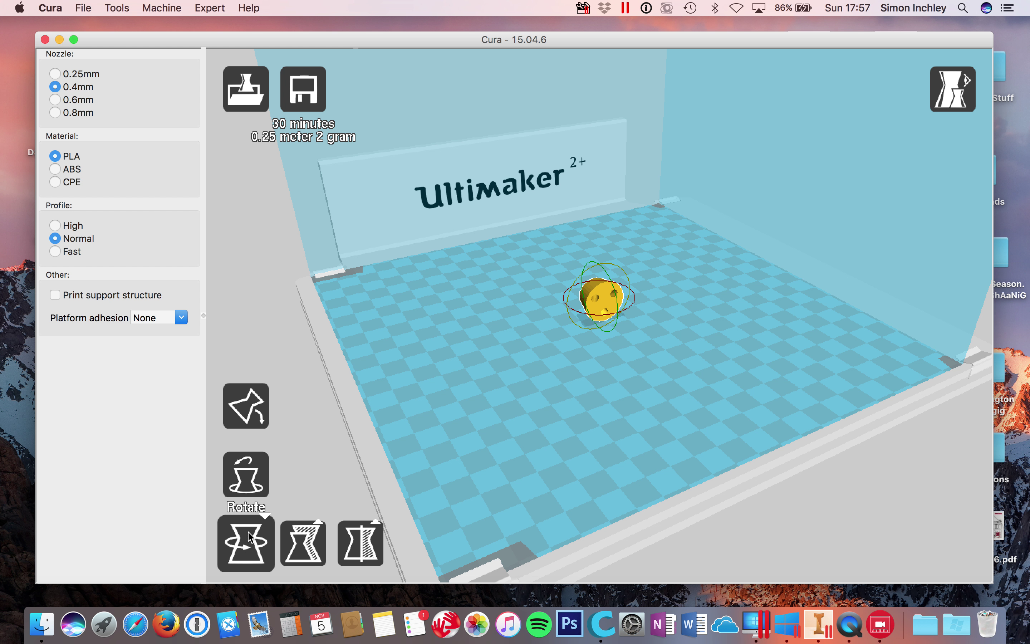
drag(468, 511, 580, 467)
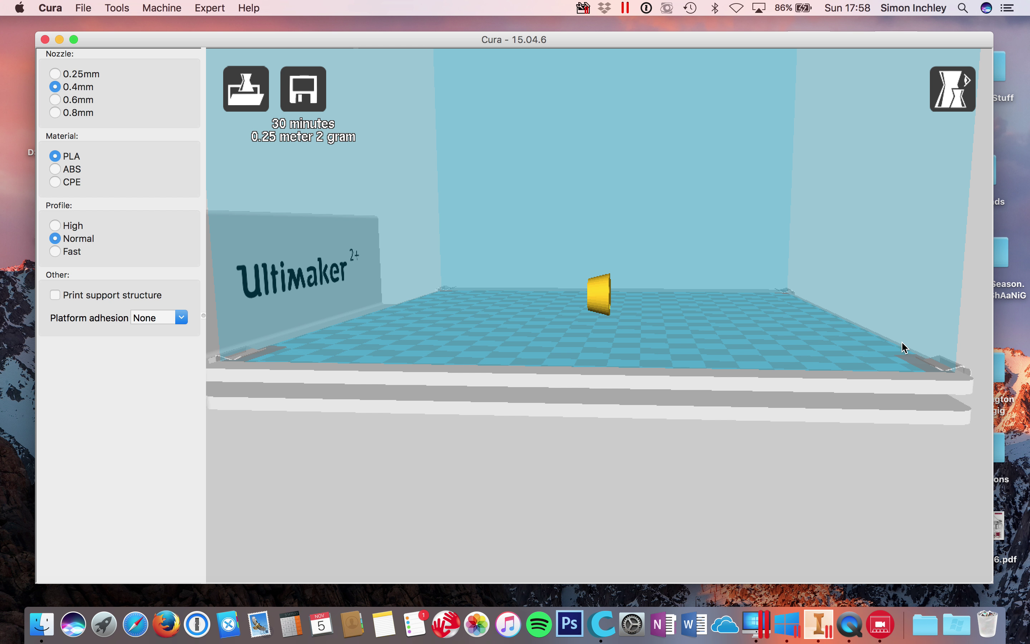
right_drag(905, 347, 605, 295)
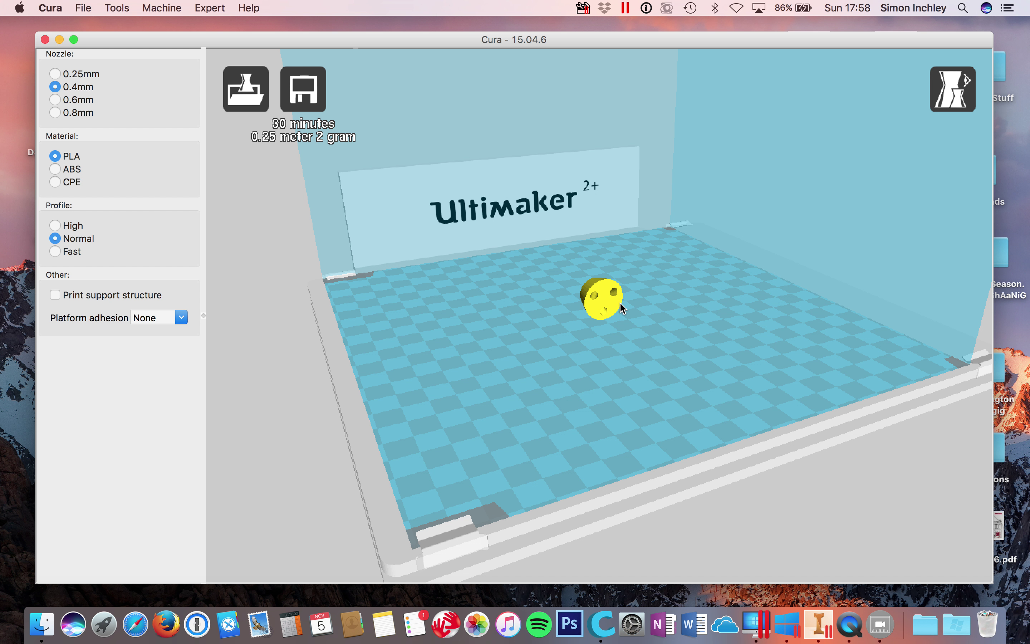
click(600, 295)
scroll(609, 340, up, 5)
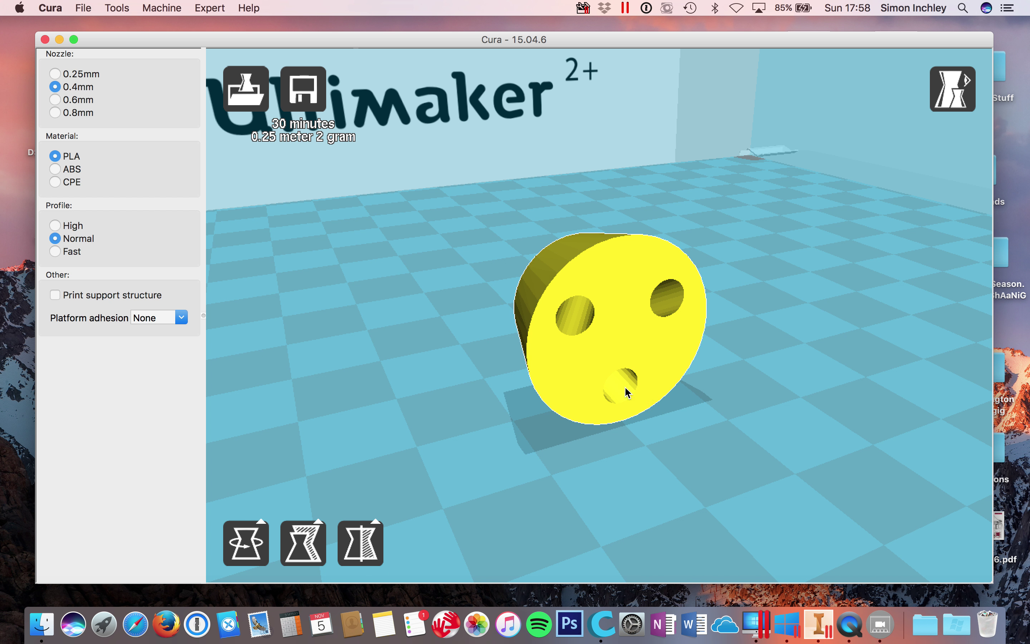
scroll(653, 403, up, 3)
scroll(653, 402, down, 10)
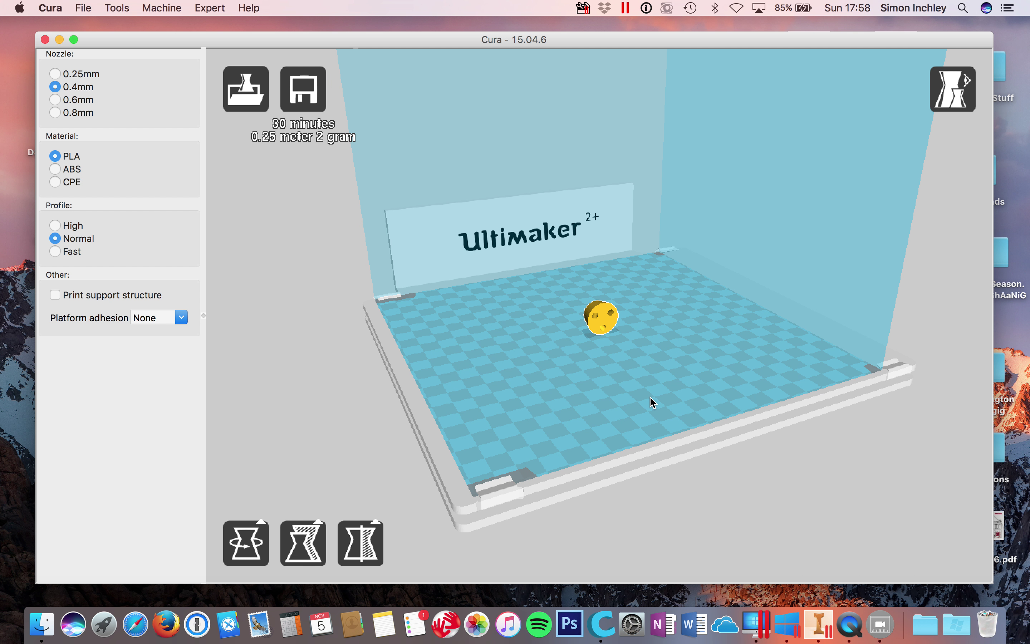
Rotate the model about the green axis so it stands upright on its narrow end.
click(251, 549)
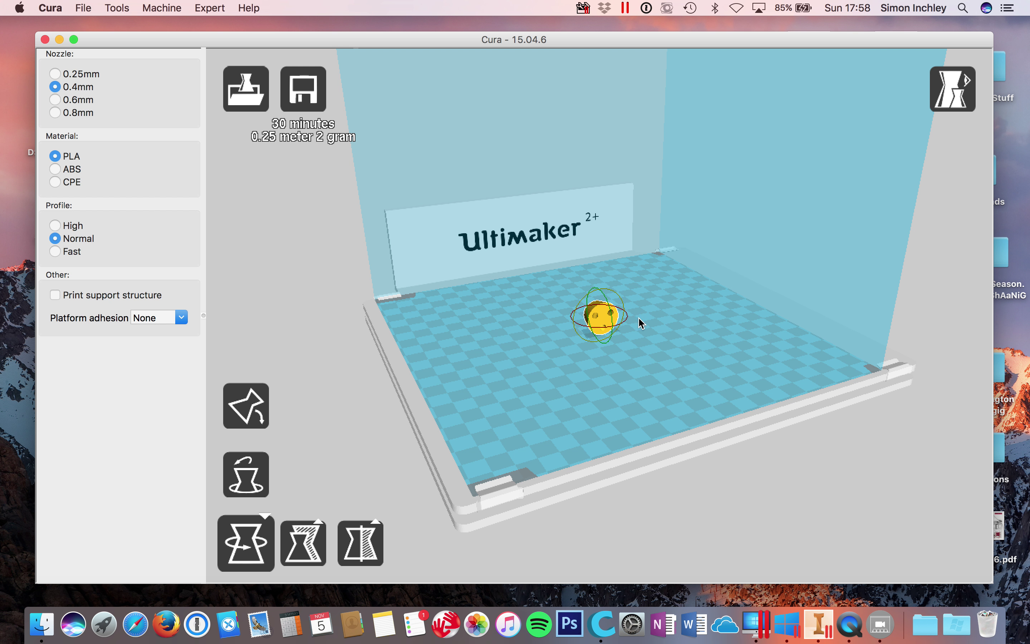
scroll(642, 324, up, 5)
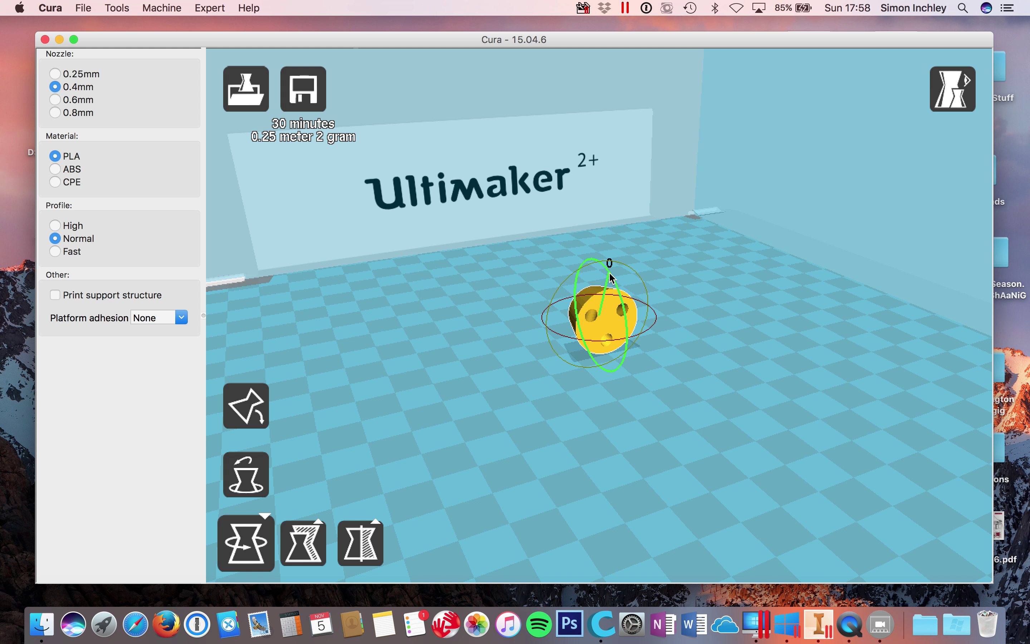
drag(611, 277, 571, 265)
scroll(526, 393, up, 5)
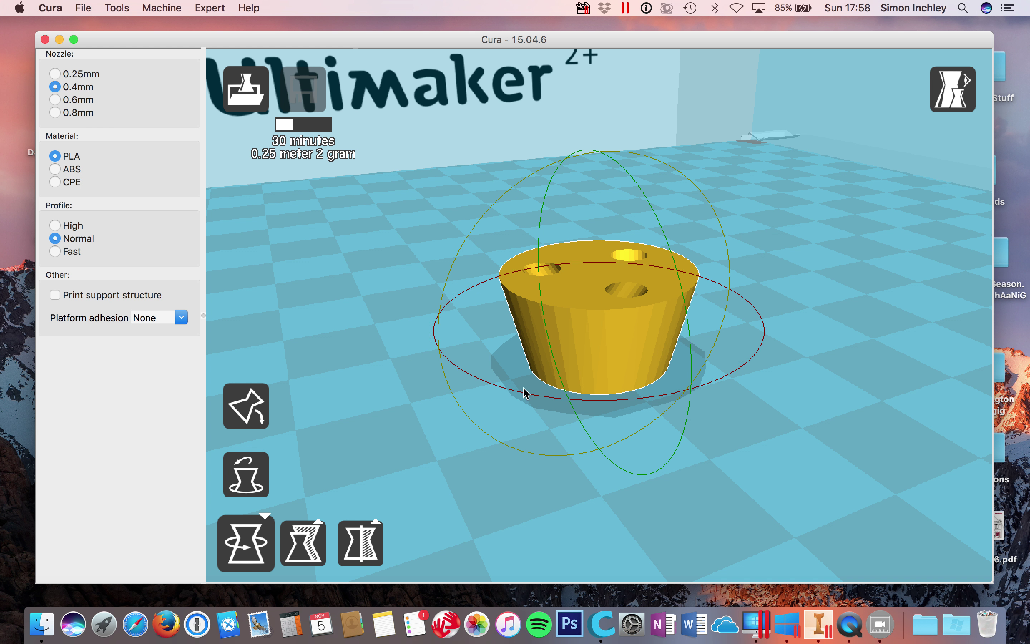
scroll(651, 430, down, 1)
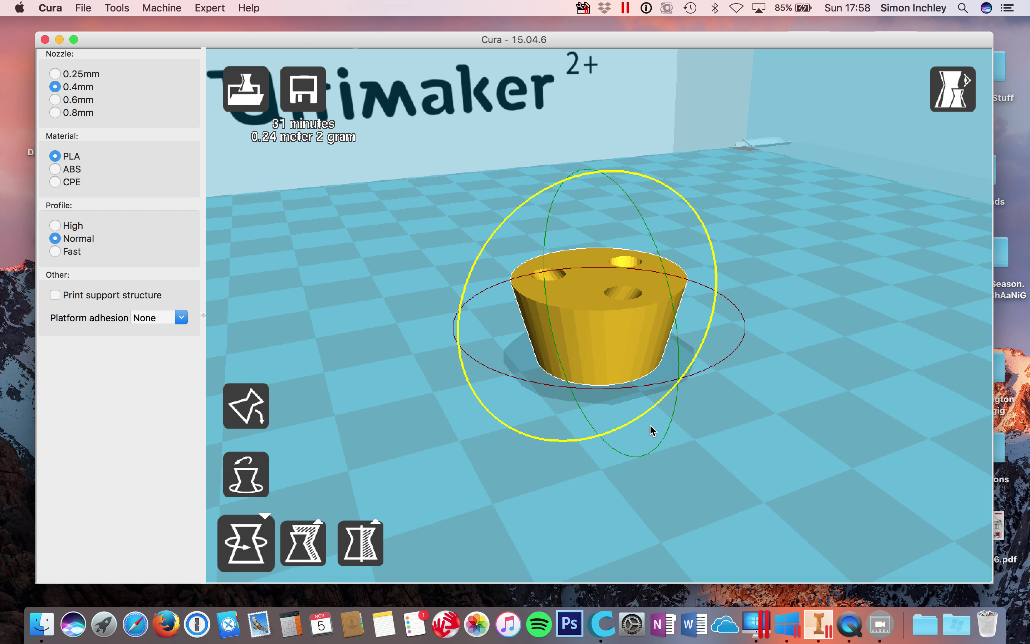
scroll(652, 430, down, 3)
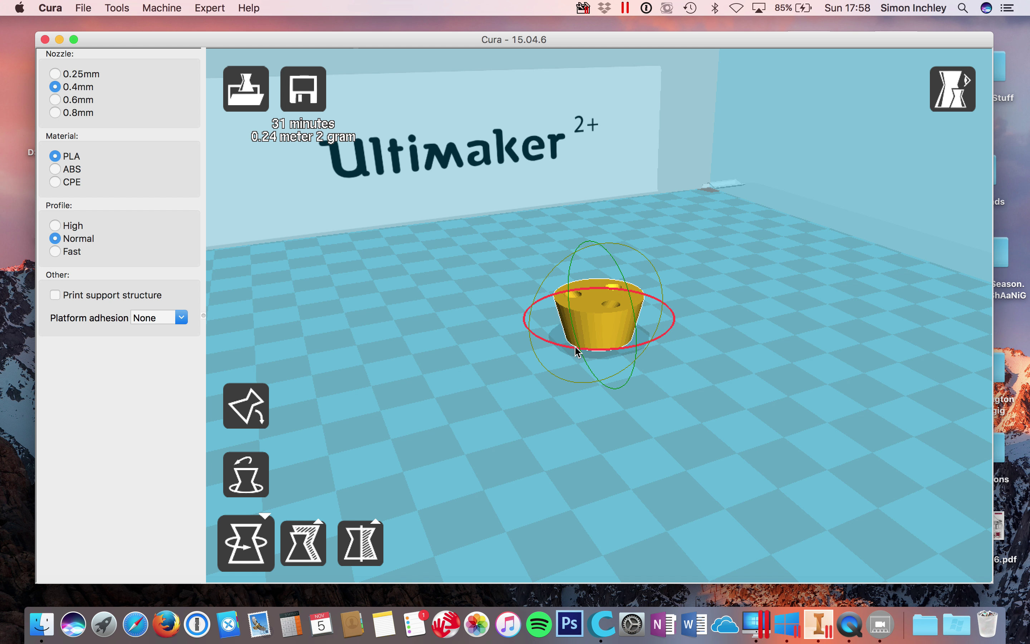
Flip the model 180 degrees about the green axis so its wide base sits on the platform, and deselect it.
drag(629, 389, 572, 244)
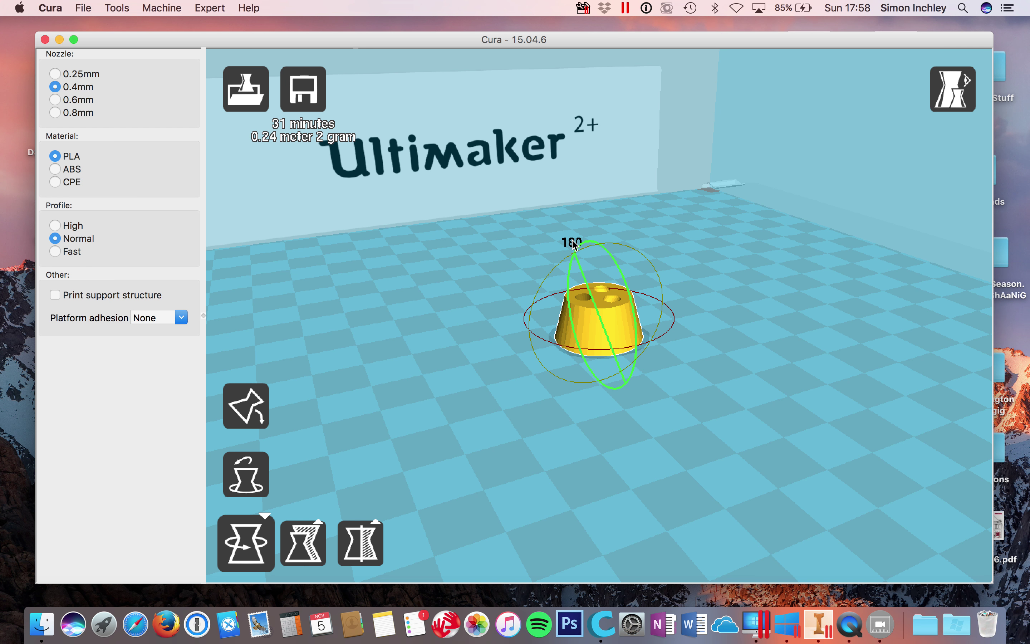
scroll(572, 246, up, 5)
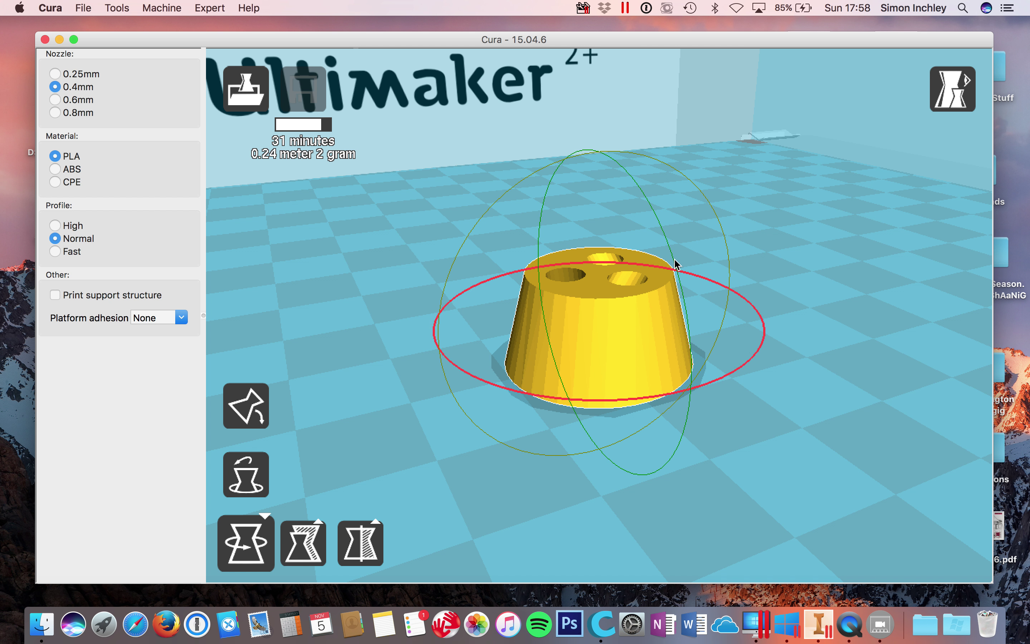
scroll(630, 363, down, 1)
scroll(630, 363, down, 5)
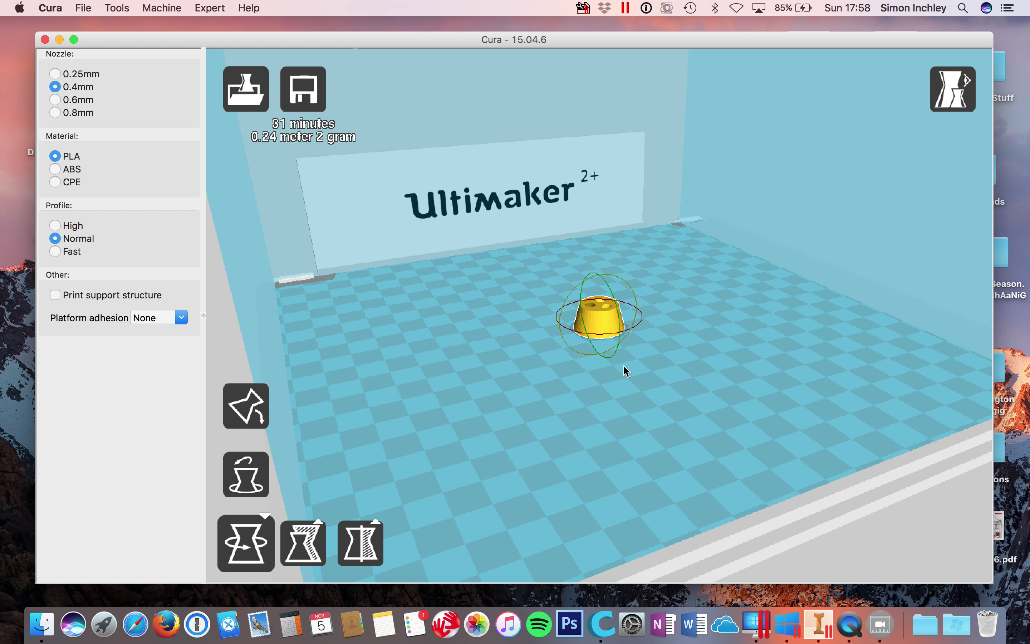
click(625, 370)
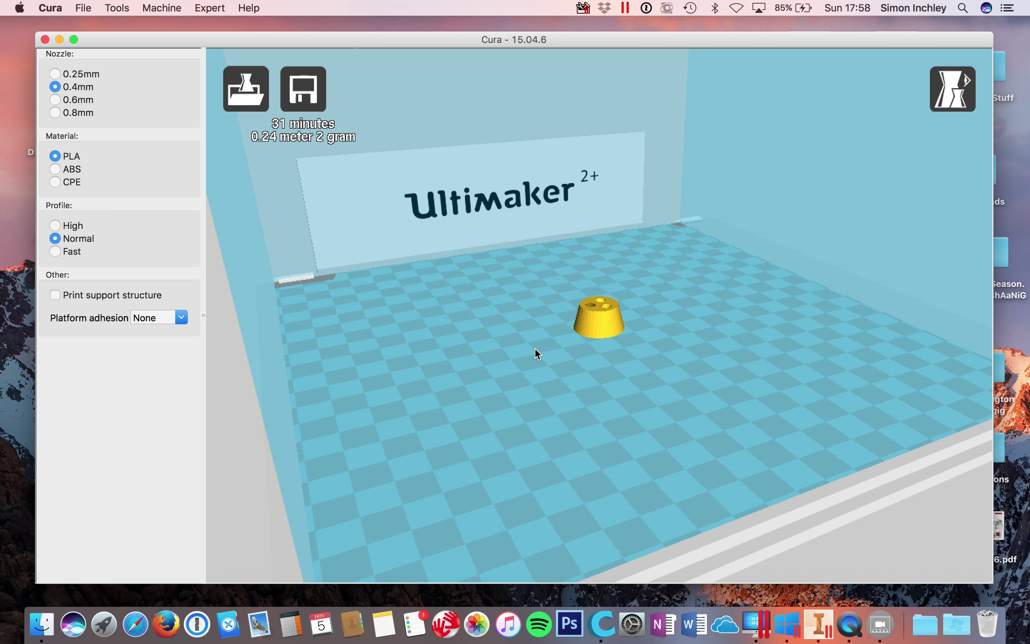
scroll(607, 309, down, 3)
scroll(607, 309, up, 3)
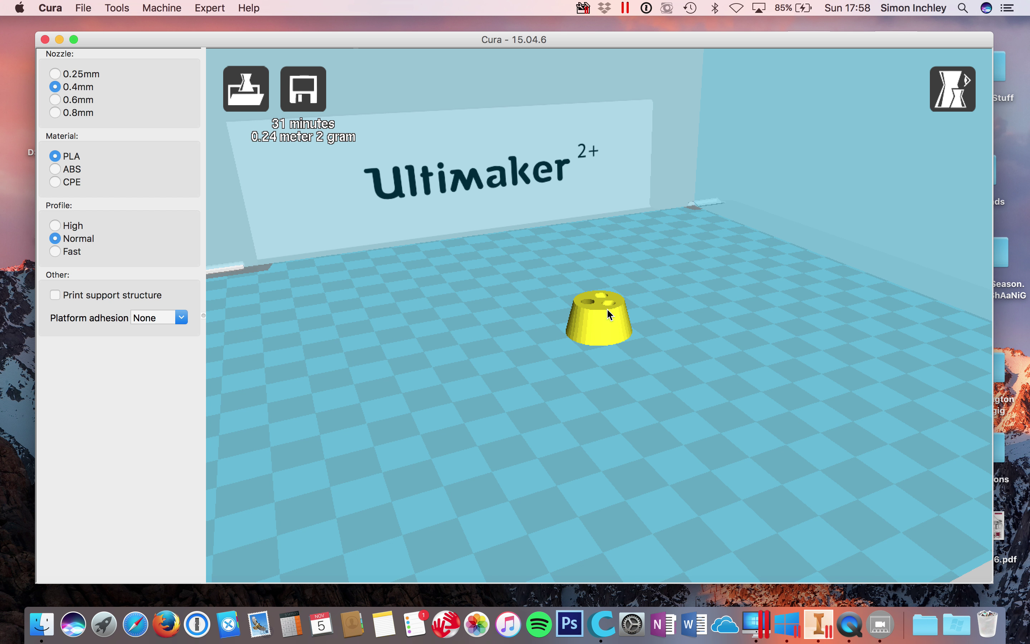
scroll(606, 308, up, 2)
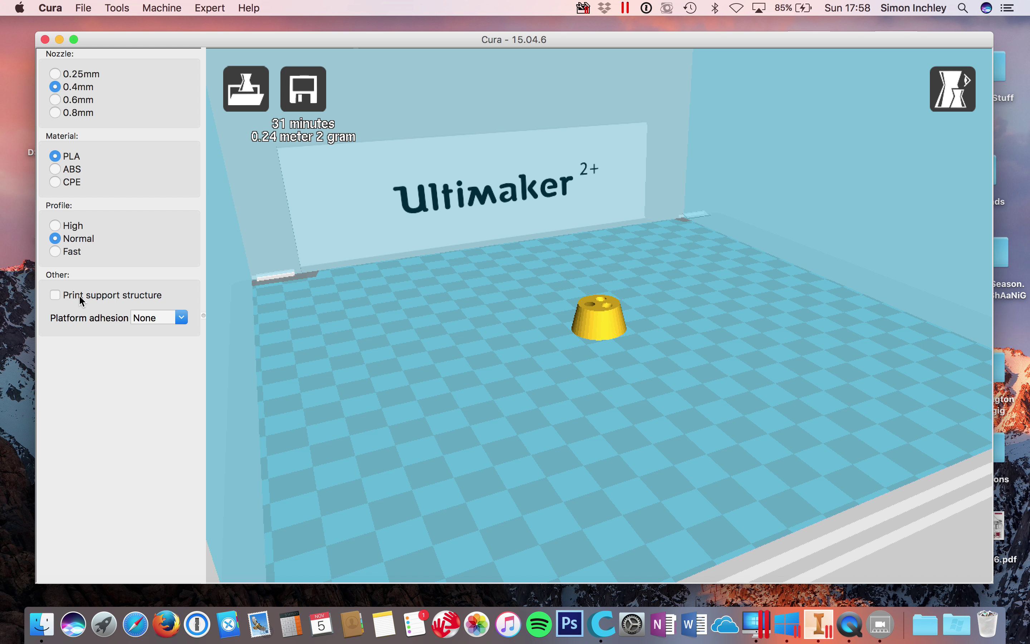
Switch from quickprint to the full settings, copying the quickprint settings across with print support left off.
click(57, 295)
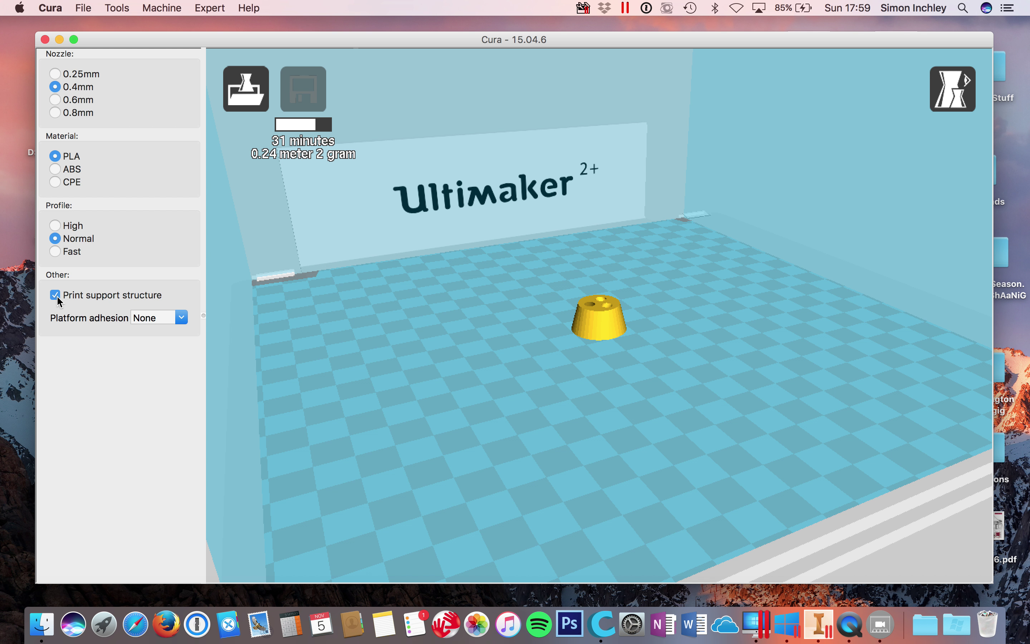
click(57, 295)
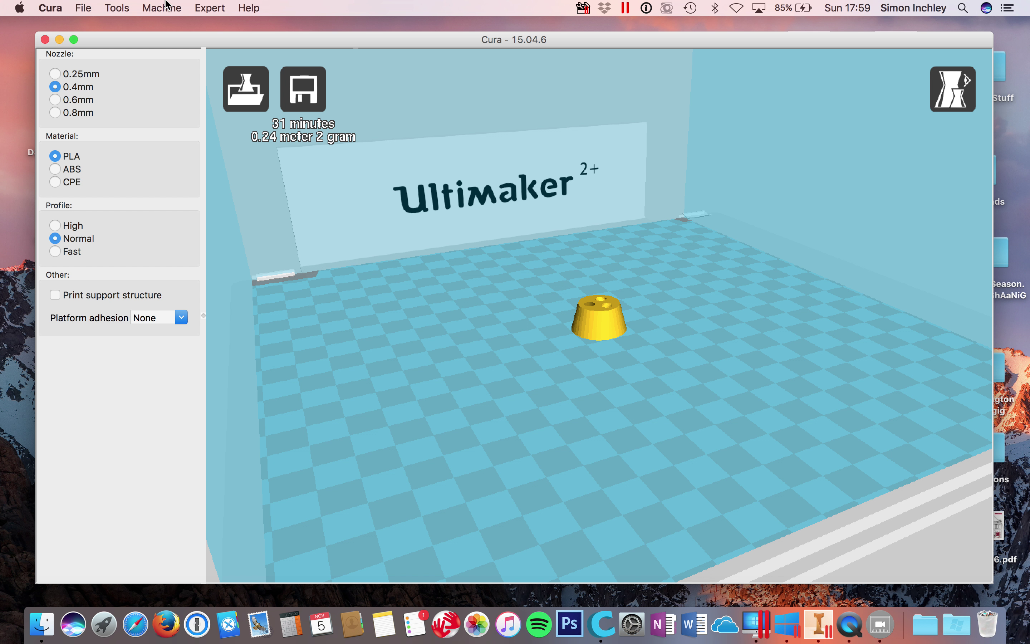
click(211, 7)
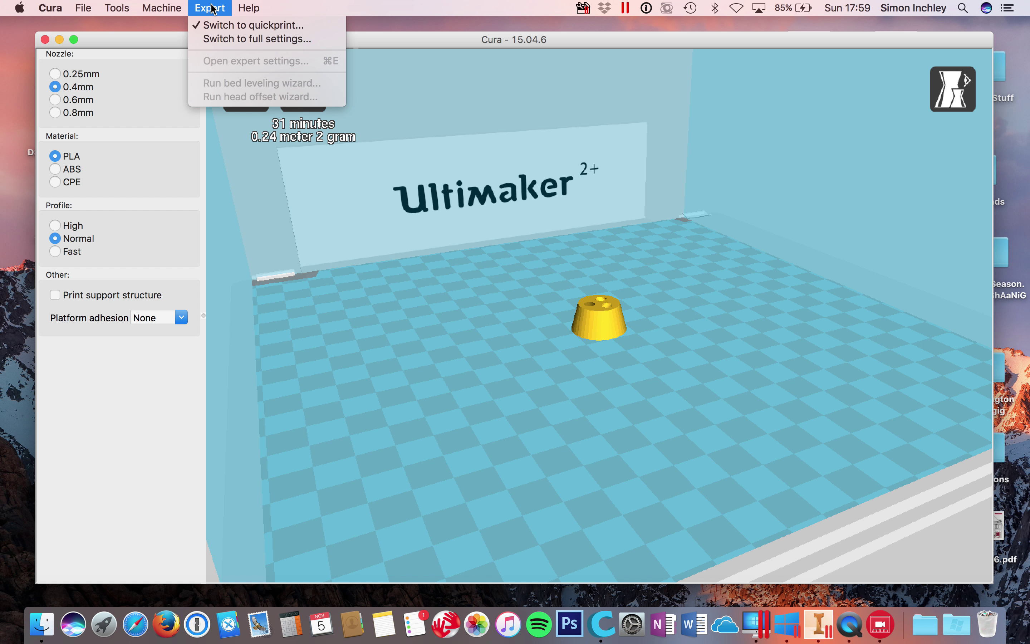
click(222, 39)
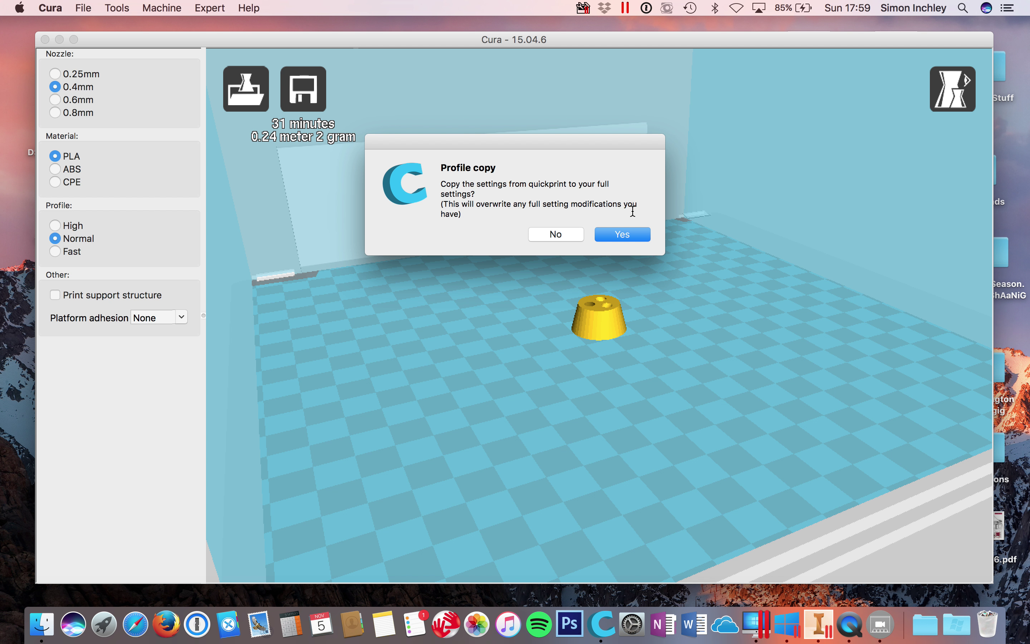
click(622, 234)
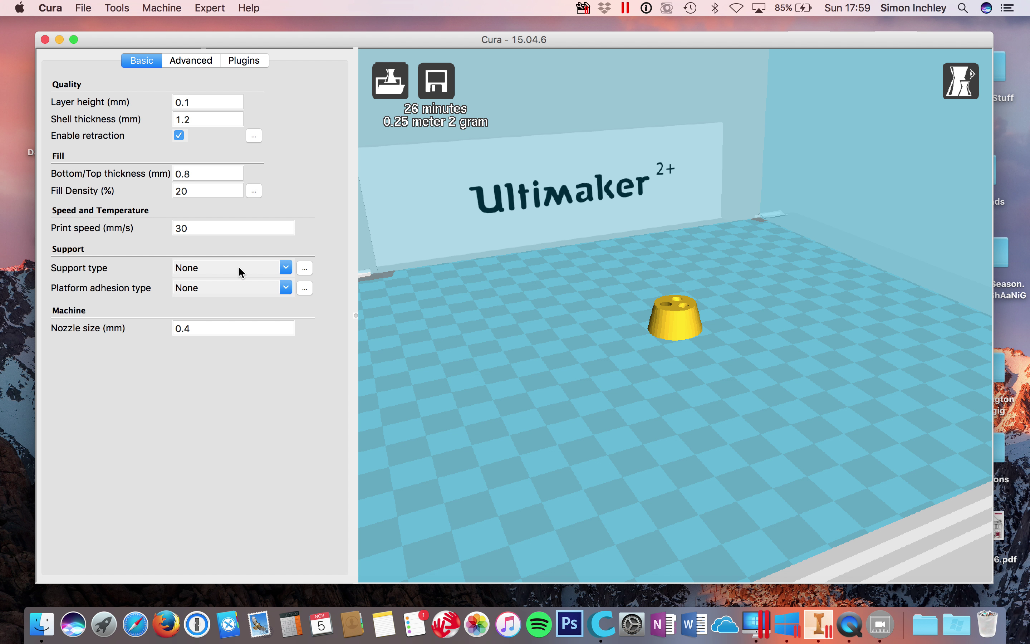
Keep the support type at None and set the platform adhesion type to Brim.
click(285, 268)
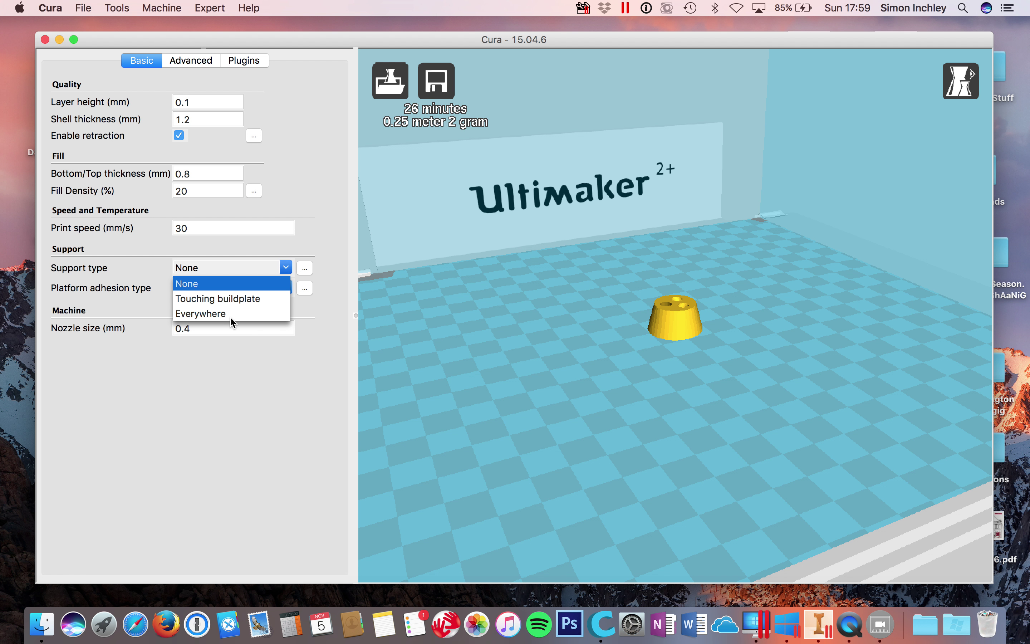
click(224, 405)
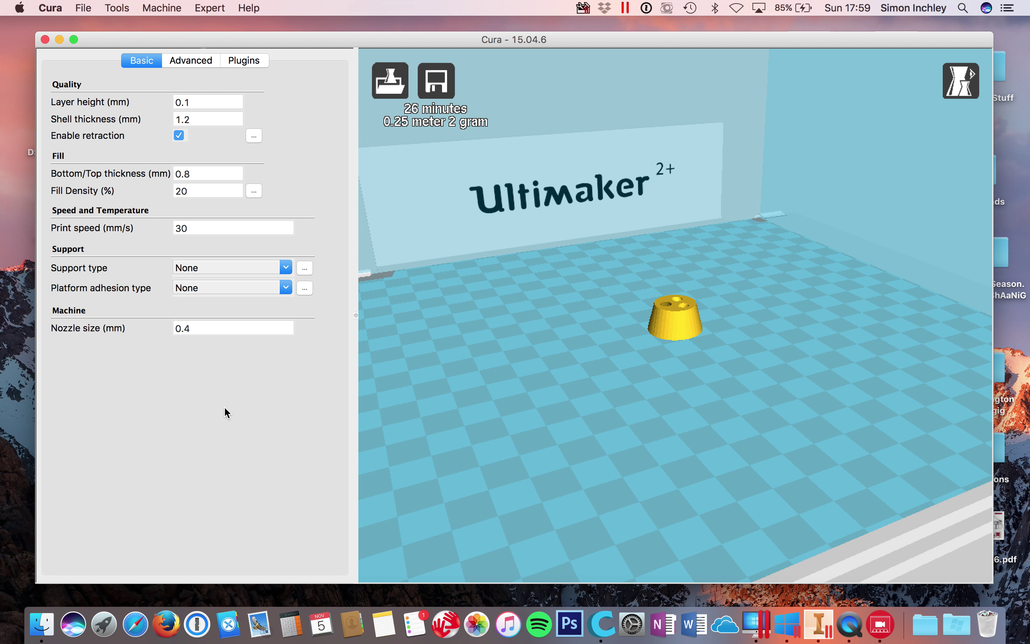
click(287, 288)
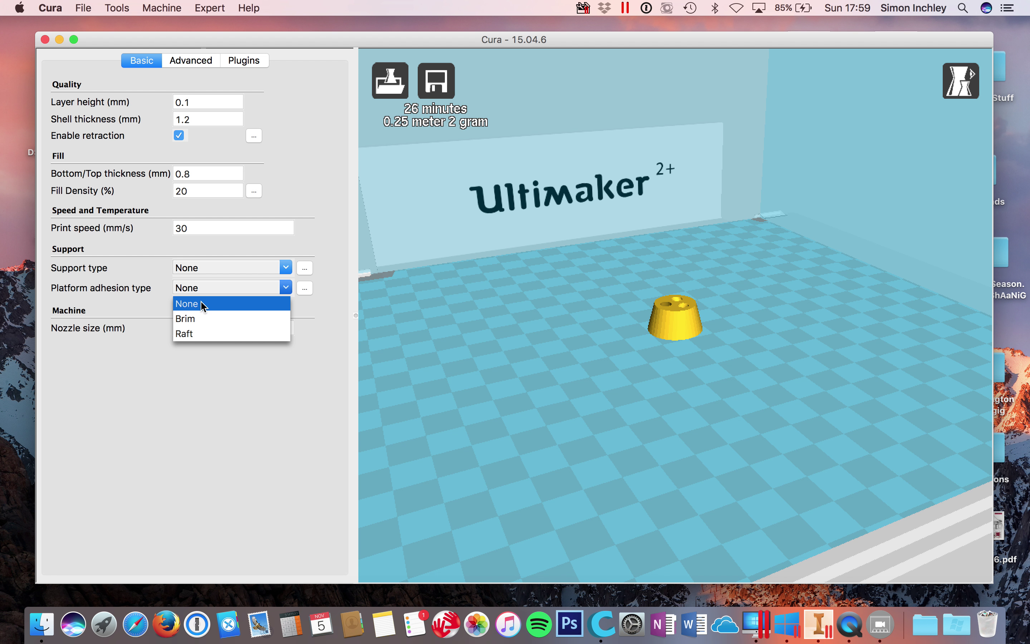
click(204, 318)
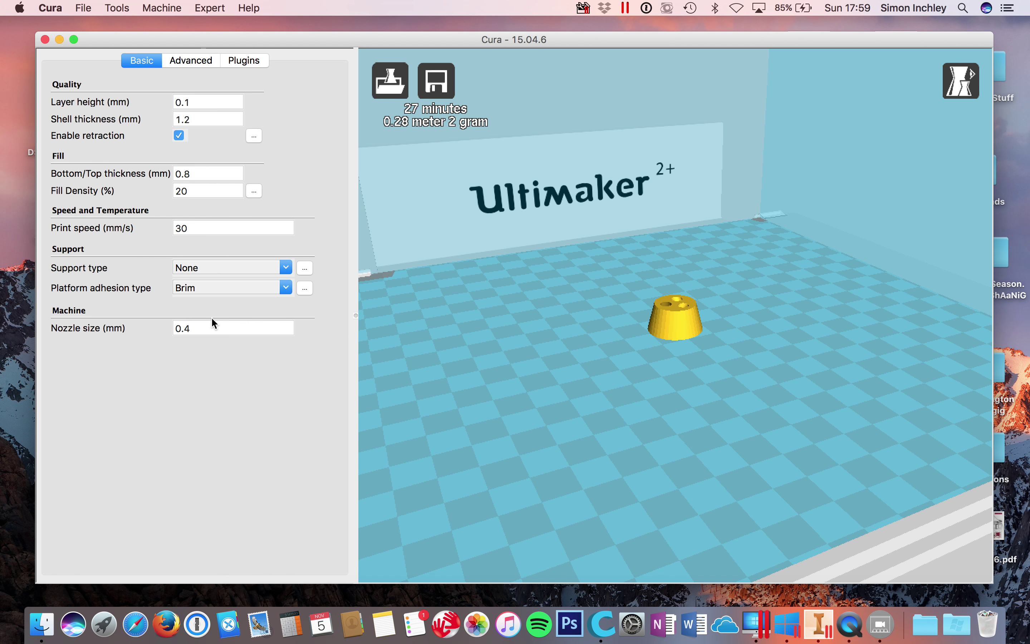
Set the layer height to 0.2 mm and the fill density to 50%.
click(202, 103)
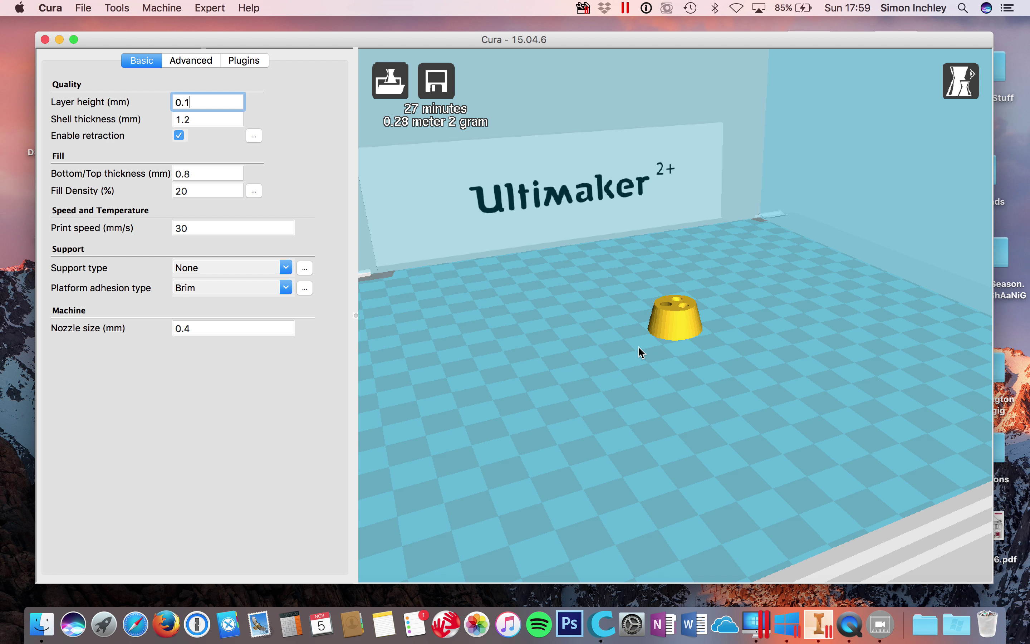
key(BackSpace)
text(2)
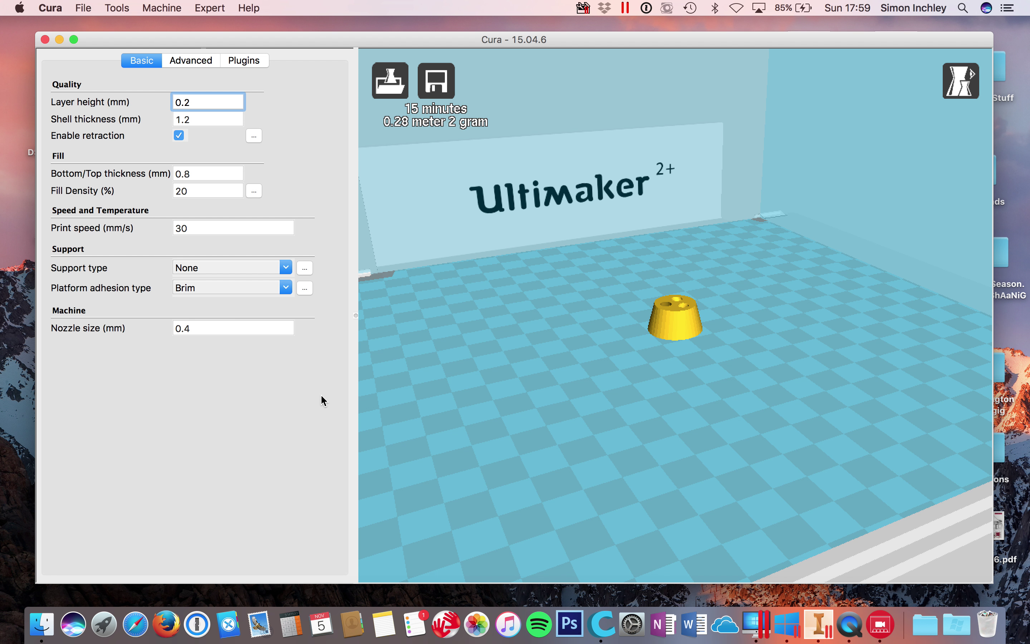
click(174, 190)
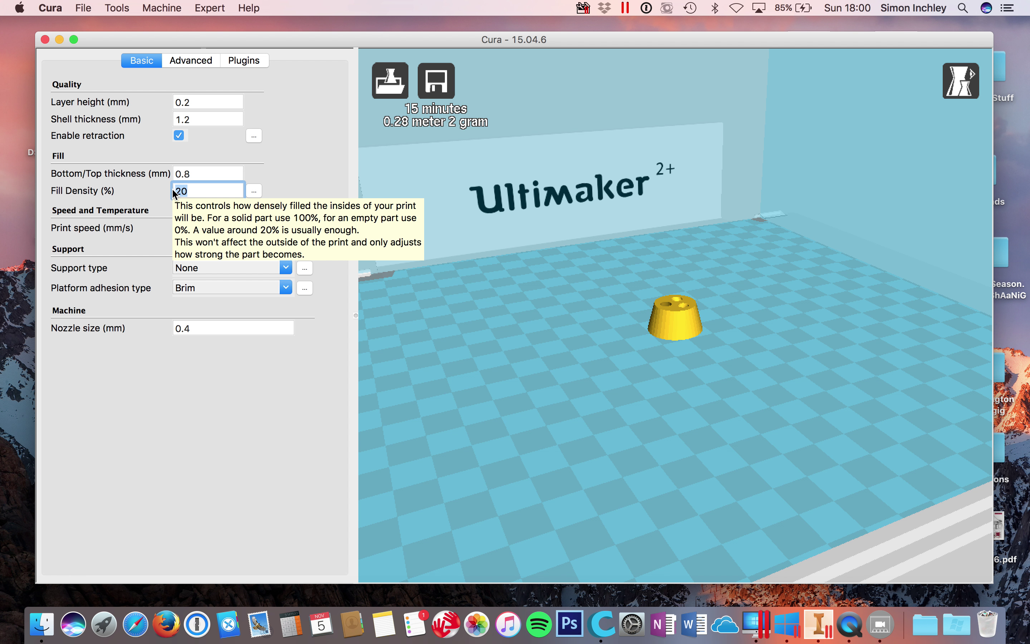
double_click(174, 190)
text(50)
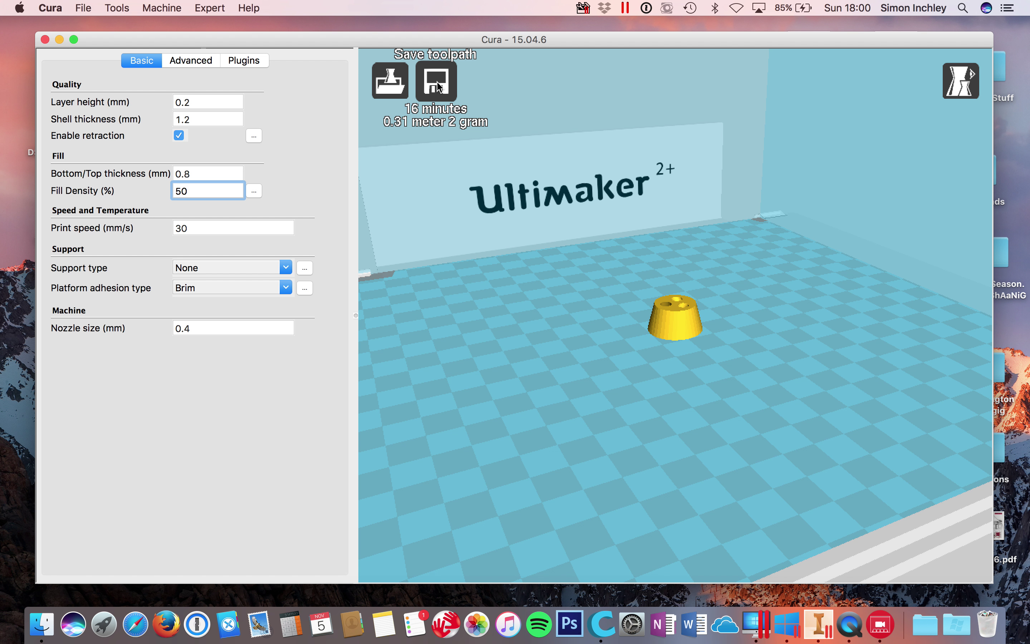
Save the toolpath to the Desktop as "2 rod design".
click(439, 86)
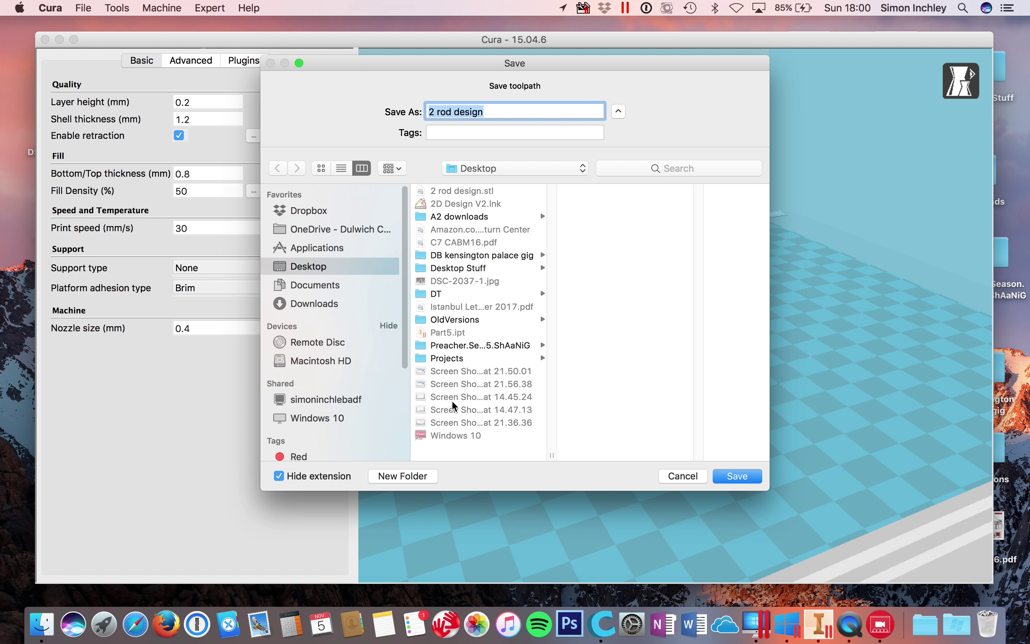
key(Return)
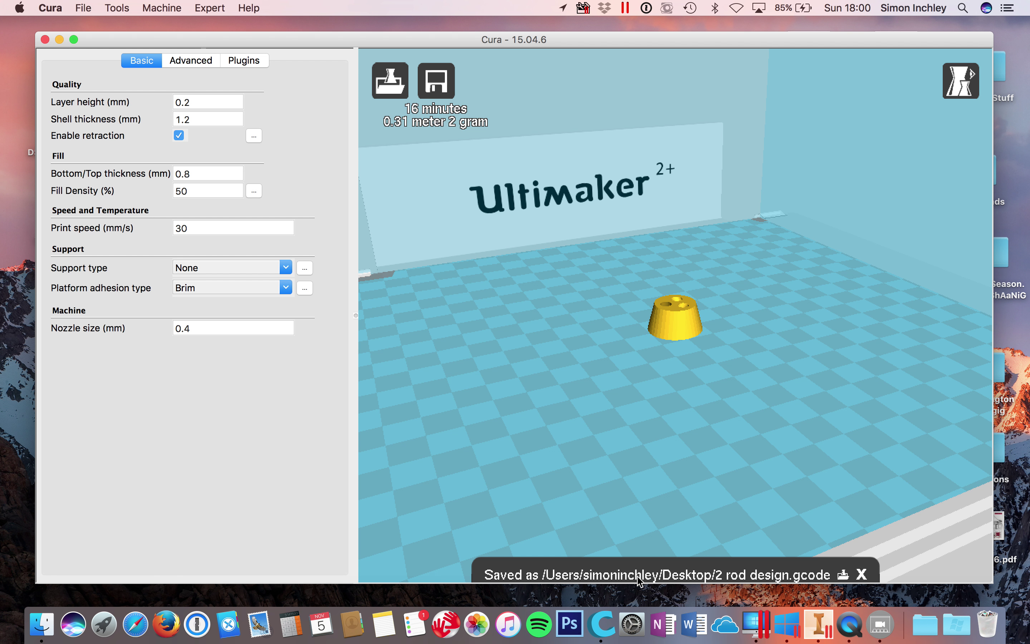